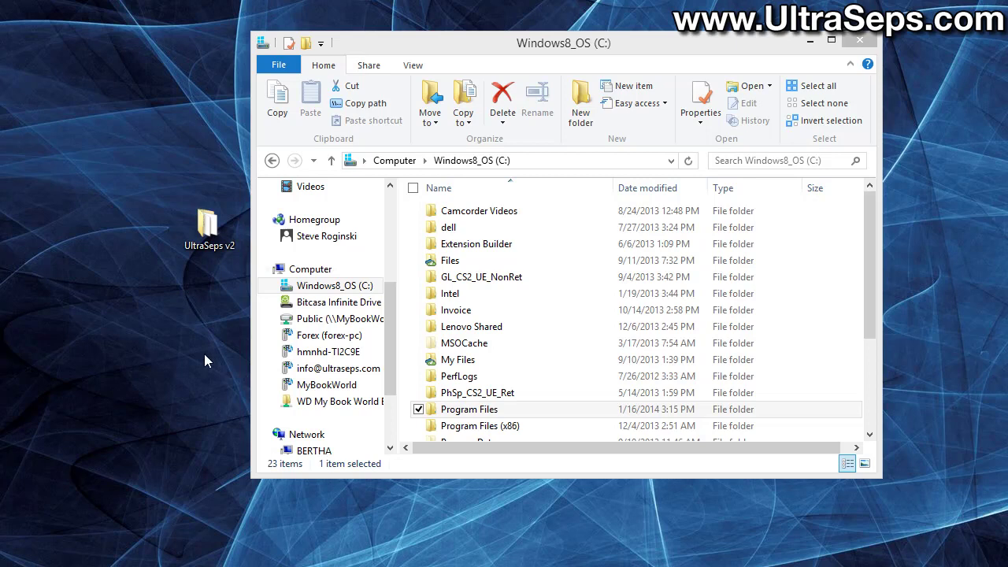
# Select the UltraSeps v2 folder icon on the desktop.
pyautogui.click(203, 231)
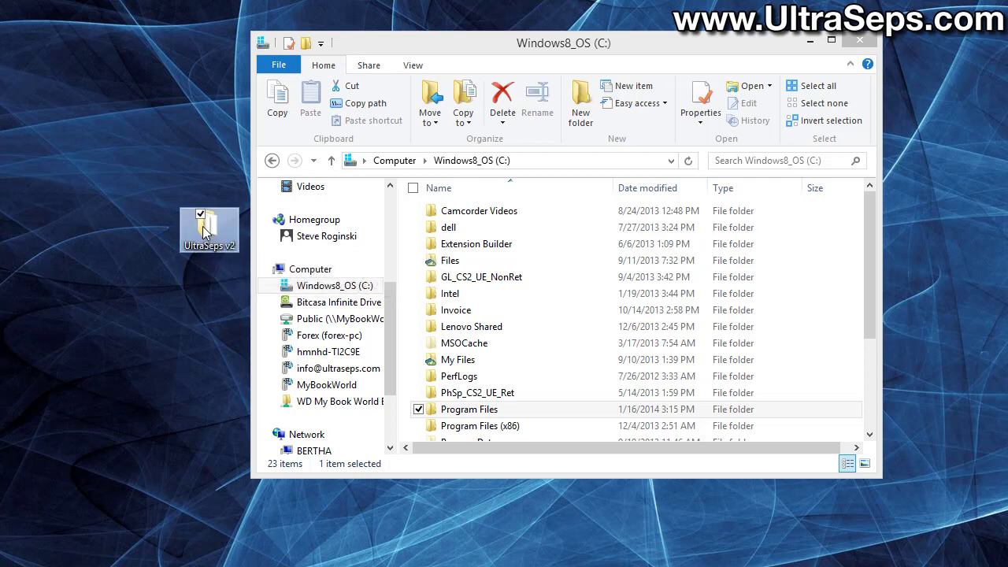
pyautogui.doubleClick(203, 231)
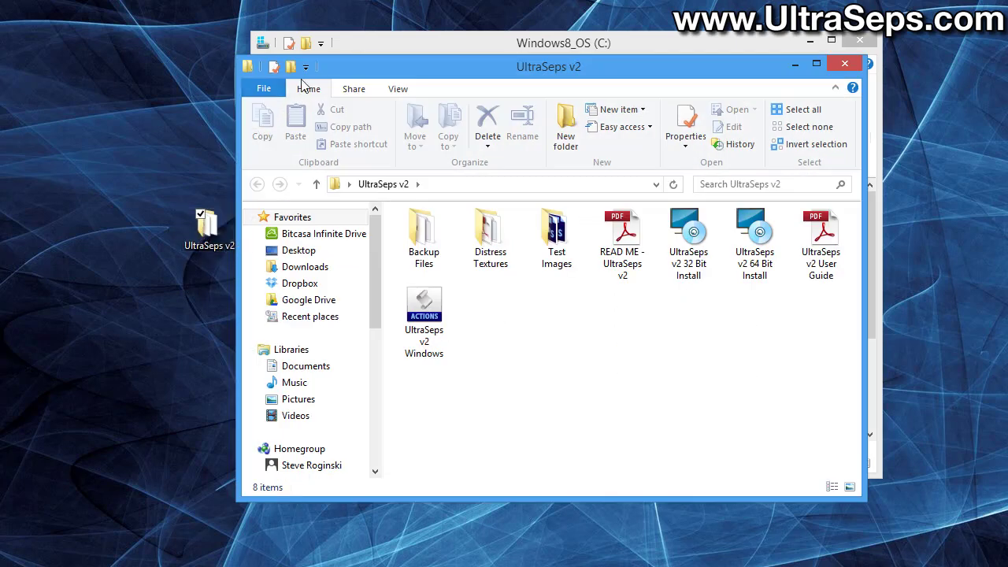
pyautogui.moveTo(342, 71); pyautogui.dragTo(370, 75)
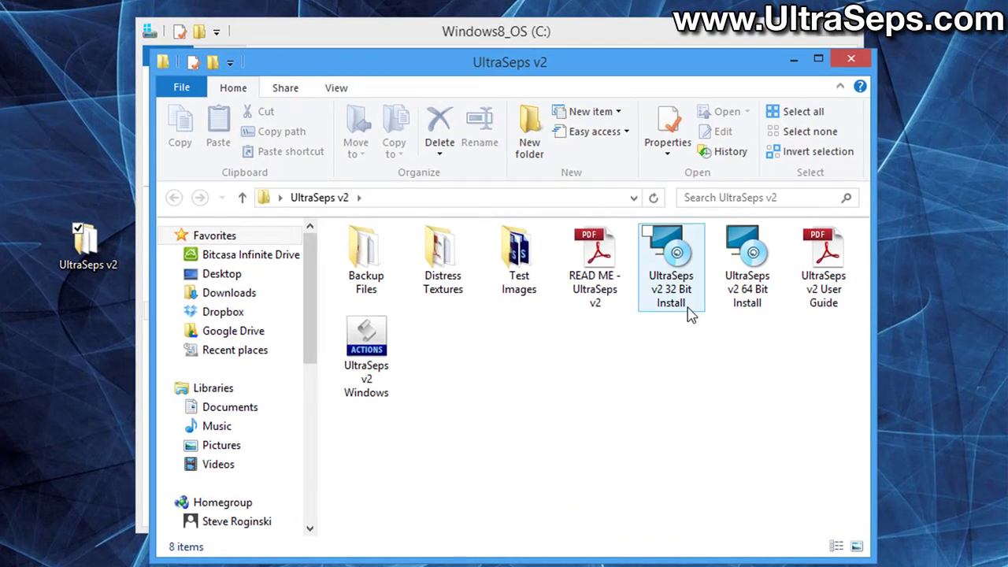
pyautogui.moveTo(689, 314)
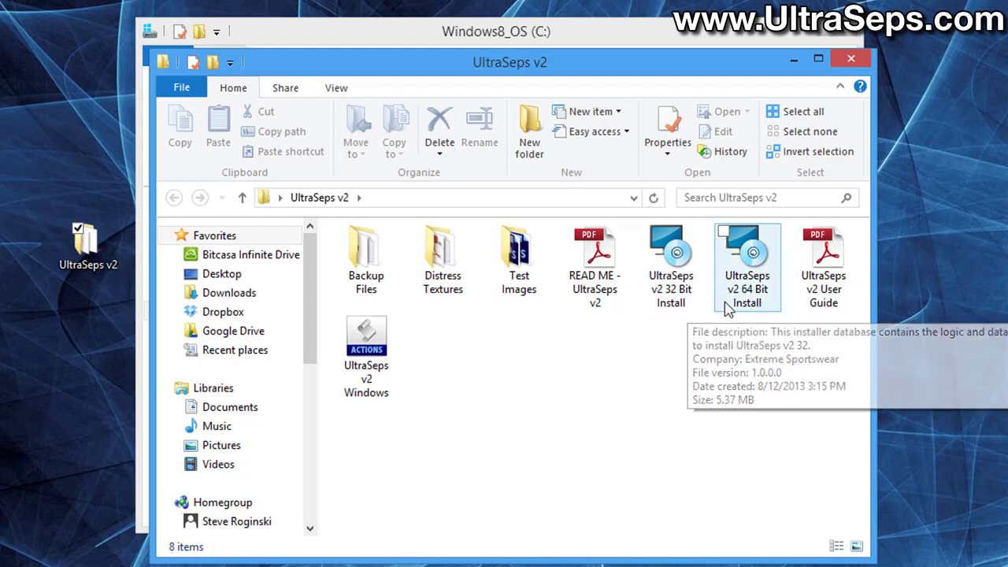
pyautogui.moveTo(728, 308)
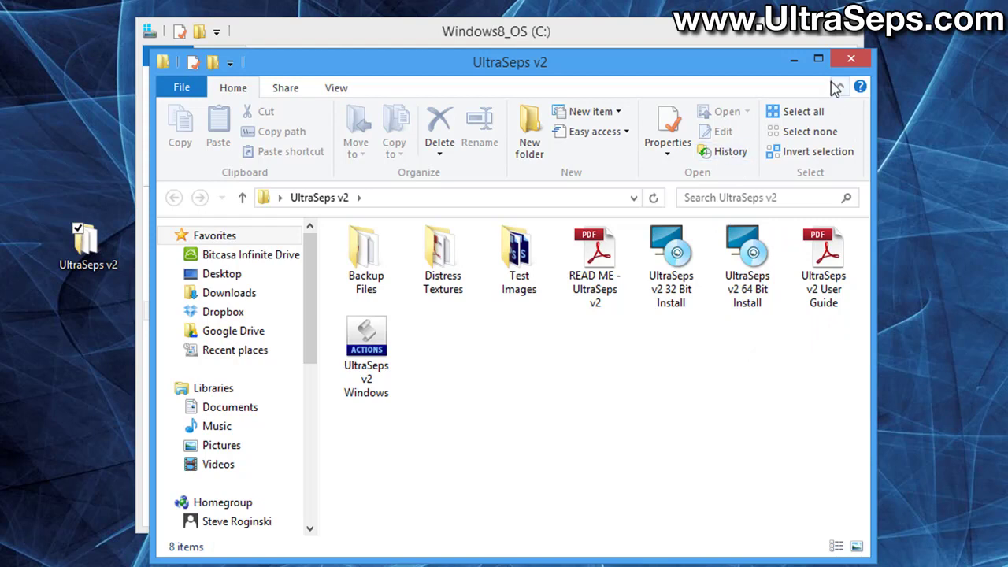
pyautogui.click(847, 61)
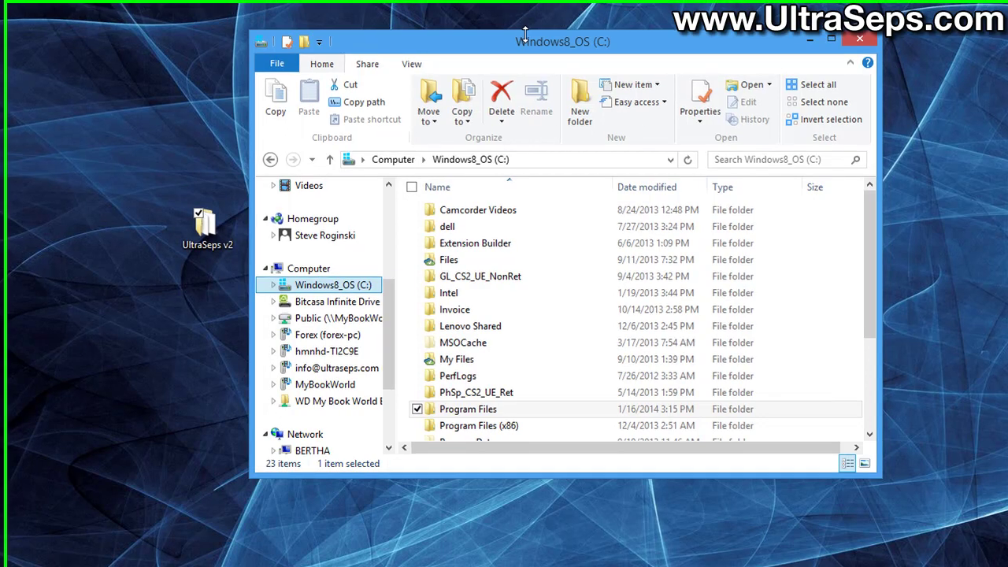
# Show the C: drive listing and scroll down to the Program Files and Program Files (x86) folders.
pyautogui.click(307, 288)
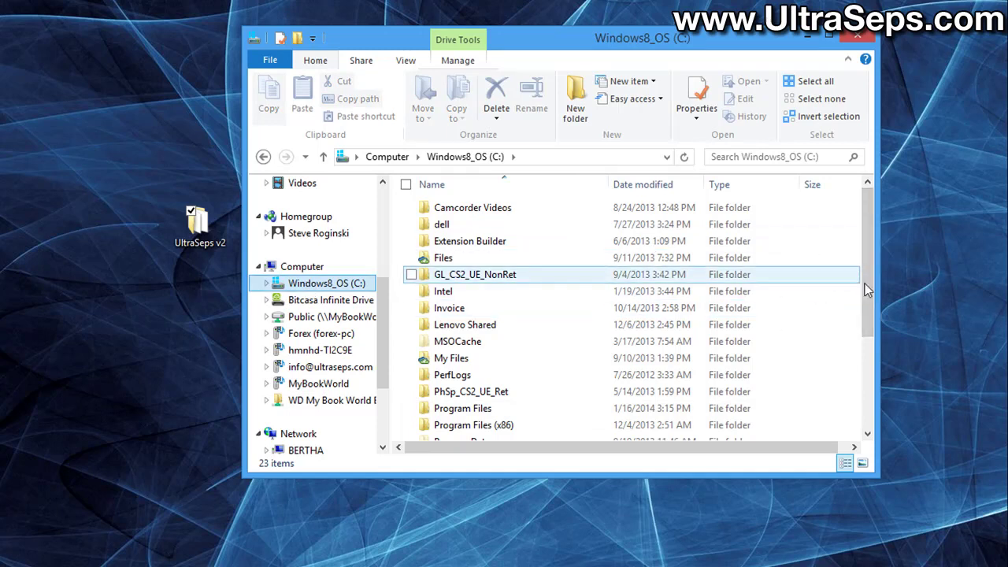
pyautogui.moveTo(865, 283); pyautogui.dragTo(864, 410)
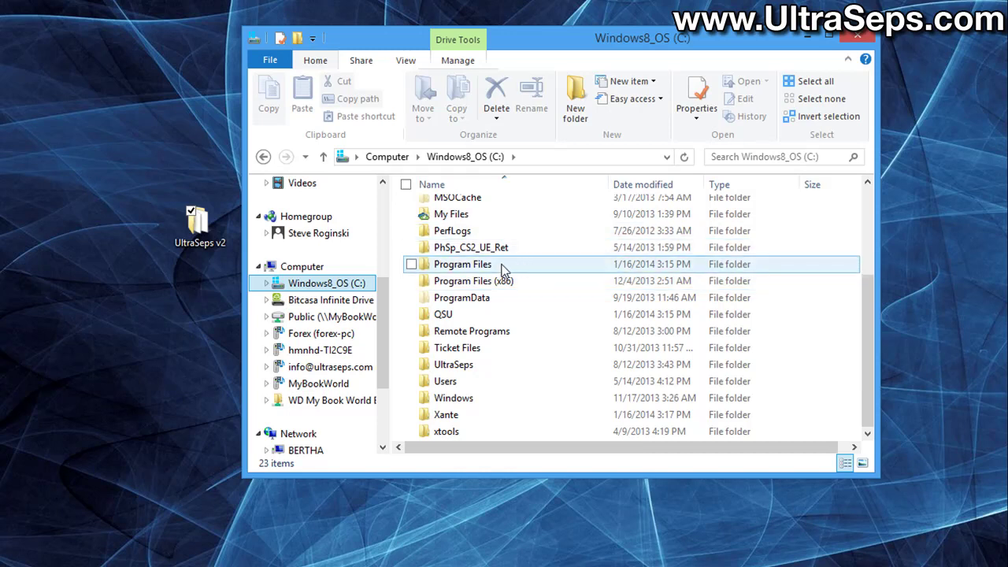
pyautogui.moveTo(504, 268)
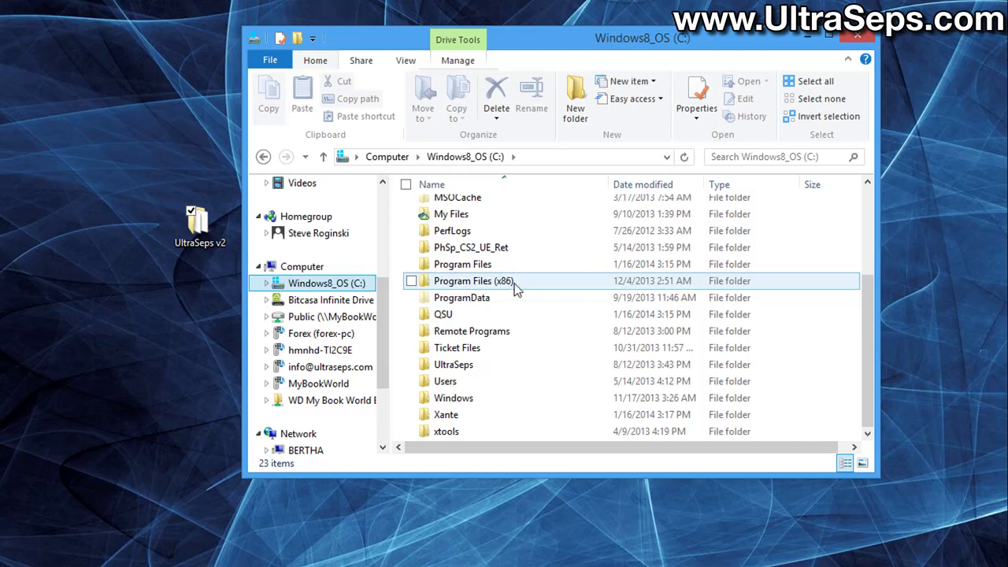
pyautogui.moveTo(506, 288)
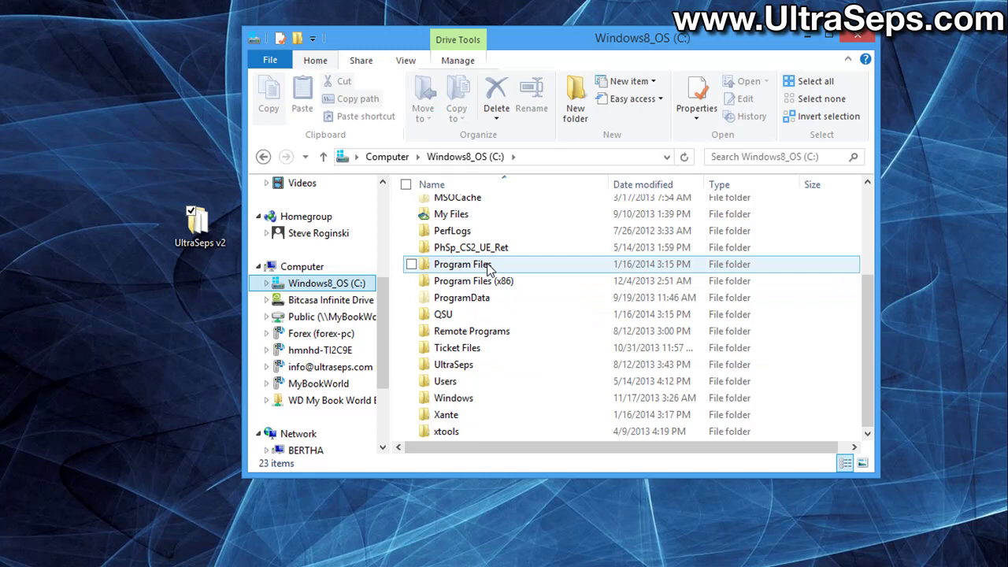
# Go to Program Files > Adobe > Adobe Photoshop CS6 (64 Bit) and scroll through its 100 items.
pyautogui.doubleClick(489, 267)
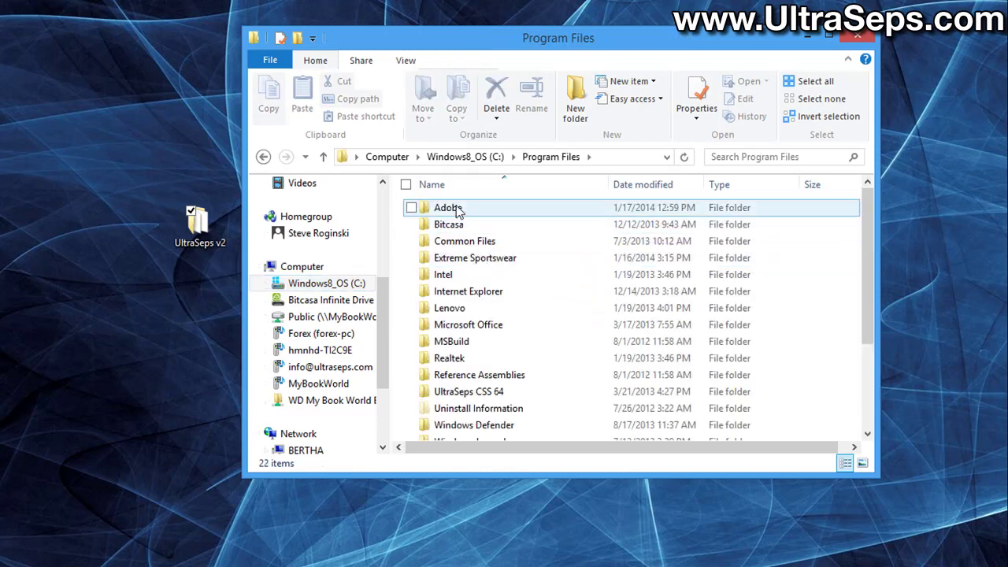
pyautogui.doubleClick(458, 210)
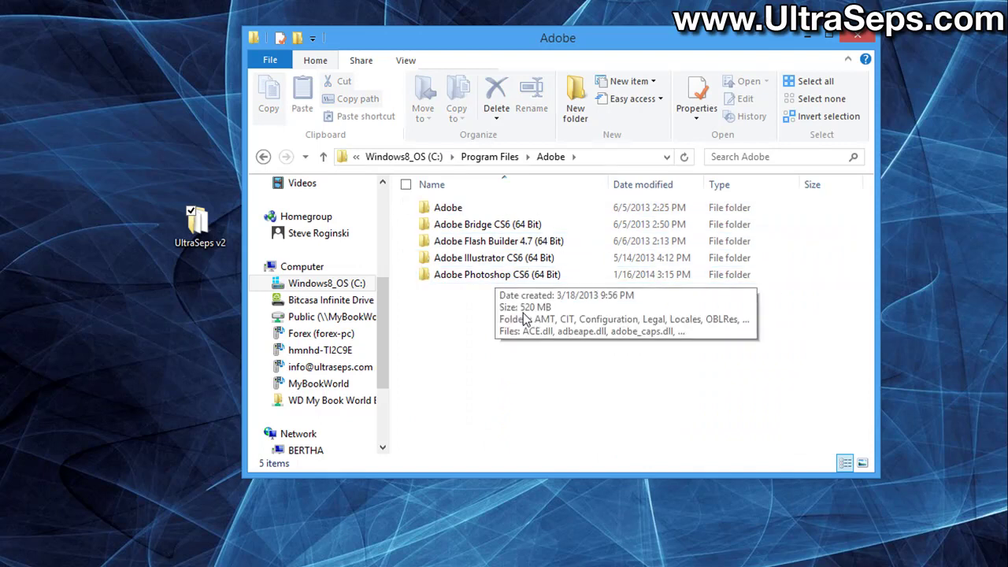
pyautogui.doubleClick(553, 277)
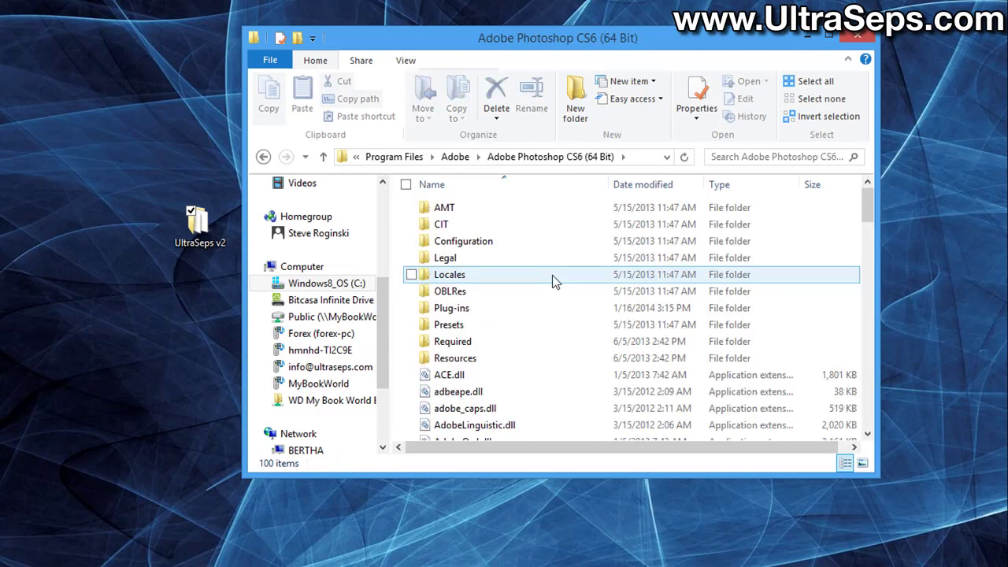
pyautogui.scroll(-9, 547, 270)
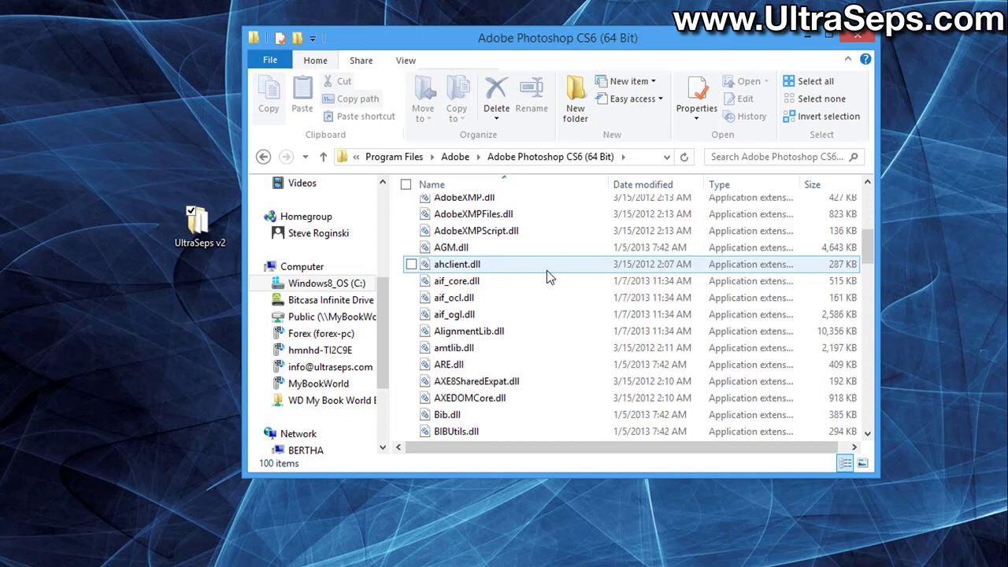
pyautogui.scroll(-6, 549, 276)
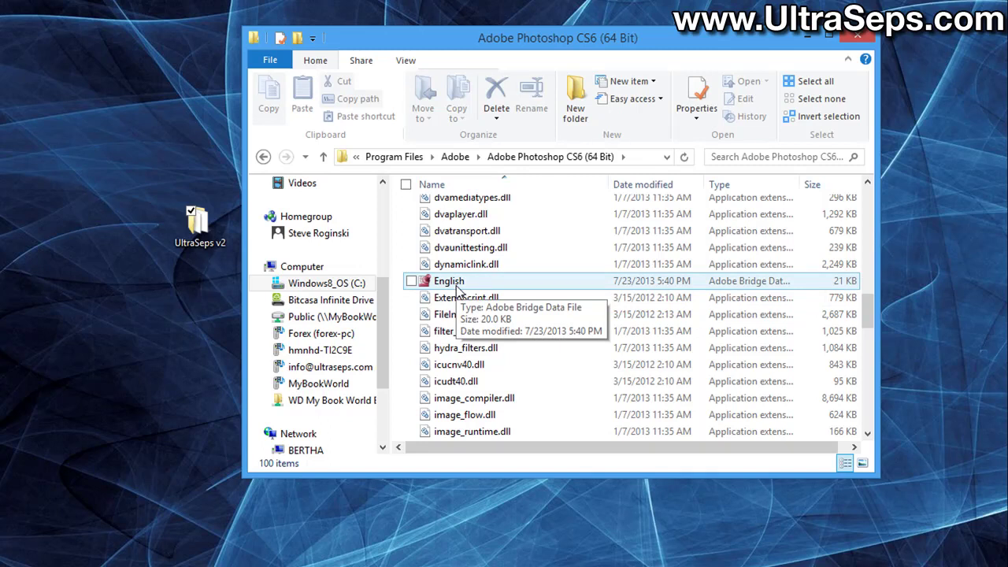
pyautogui.moveTo(873, 316); pyautogui.dragTo(875, 216)
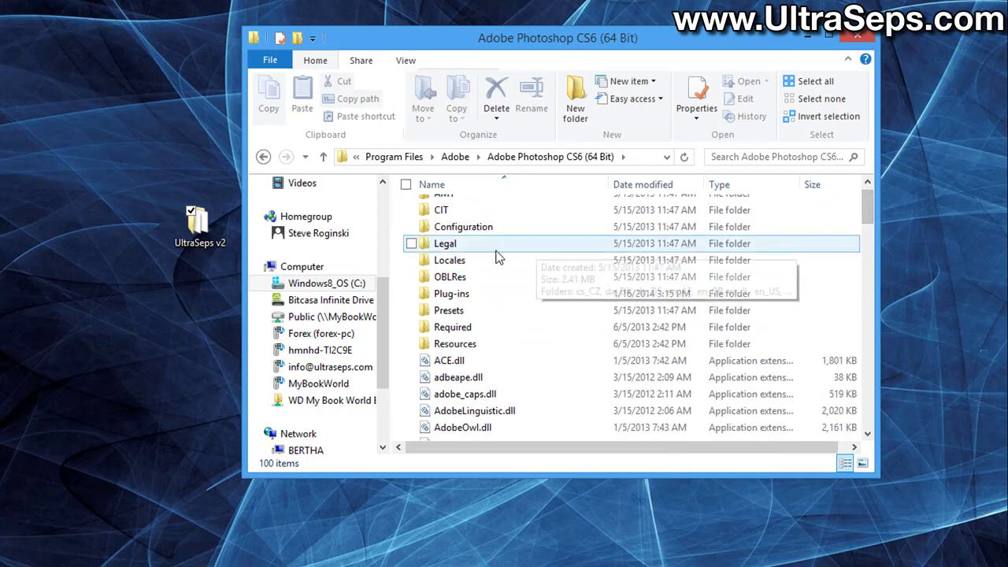
# Check Plug-ins > Automate for the UltraSeps v2 64 bit plugin, then return to Plug-ins.
pyautogui.doubleClick(458, 298)
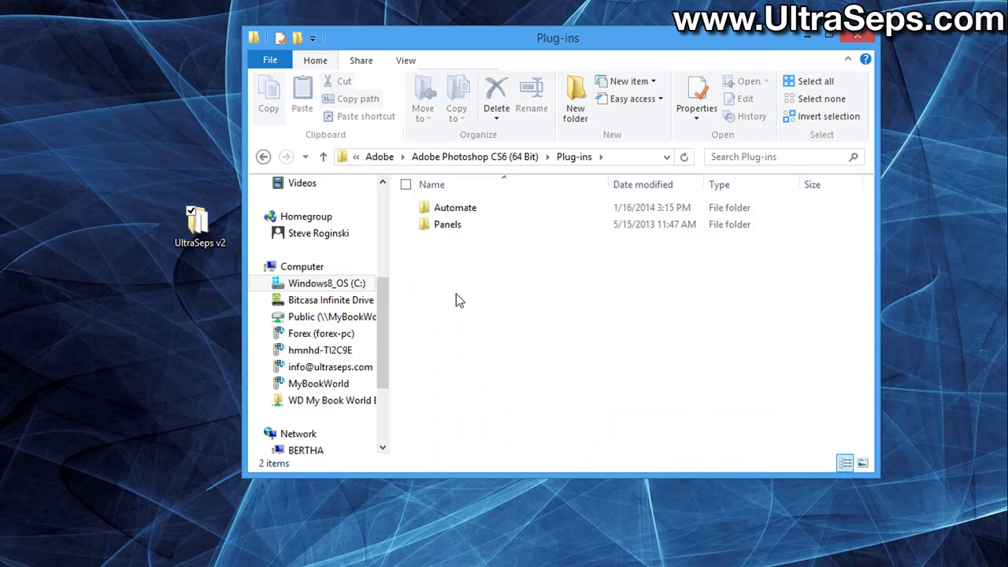
pyautogui.doubleClick(469, 212)
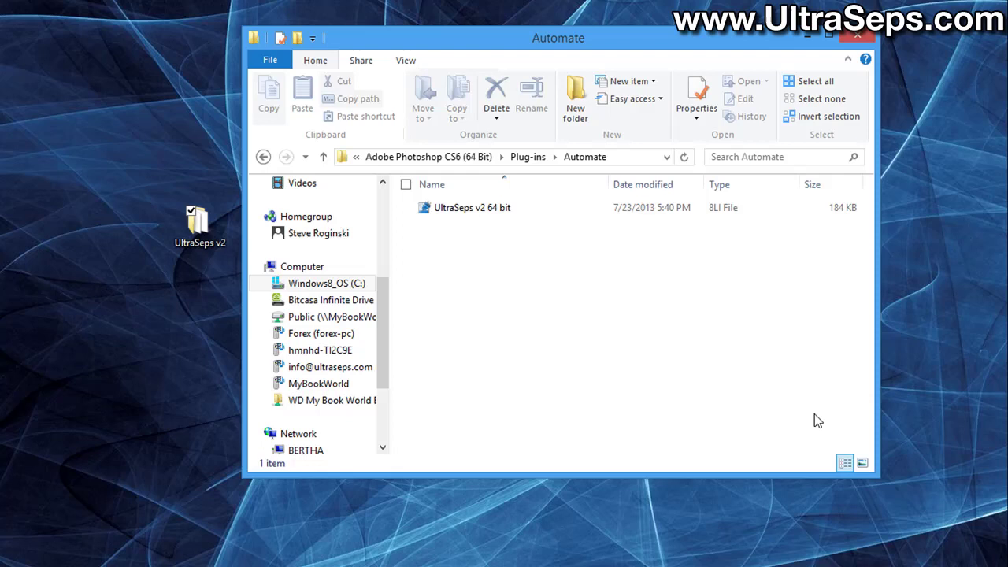
pyautogui.click(697, 393)
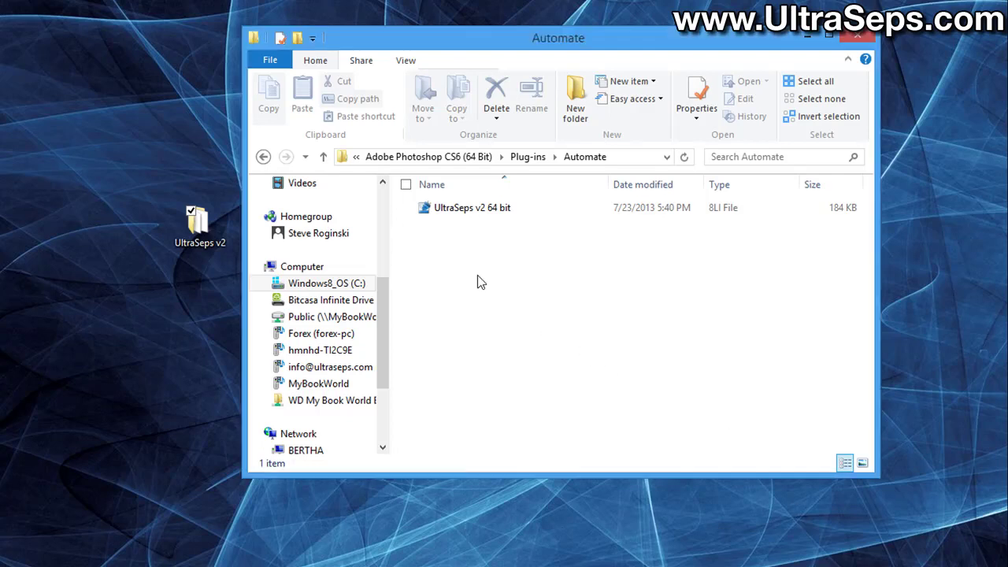
pyautogui.click(263, 156)
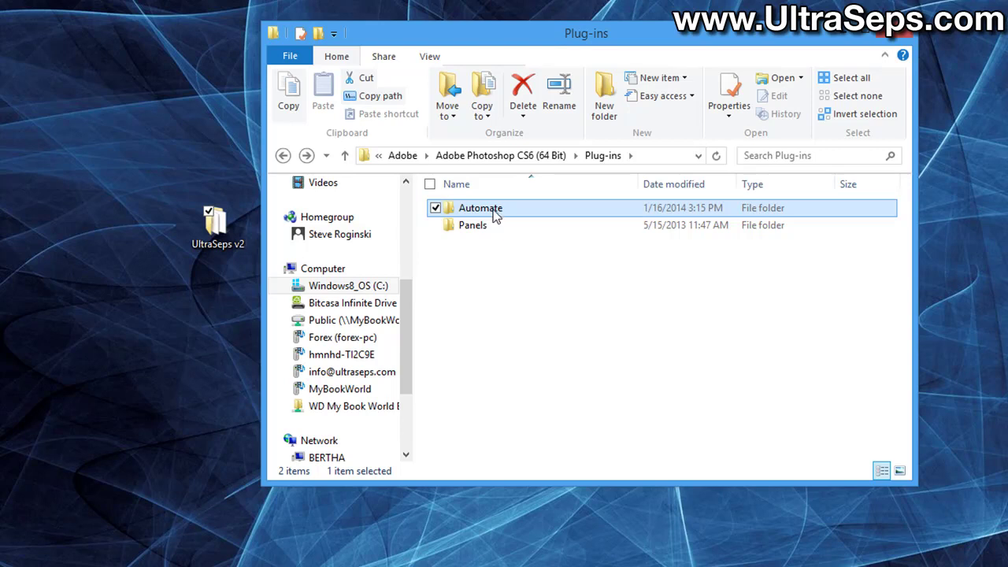
# Reopen Photoshop's Plug-ins > Automate folder.
pyautogui.click(284, 155)
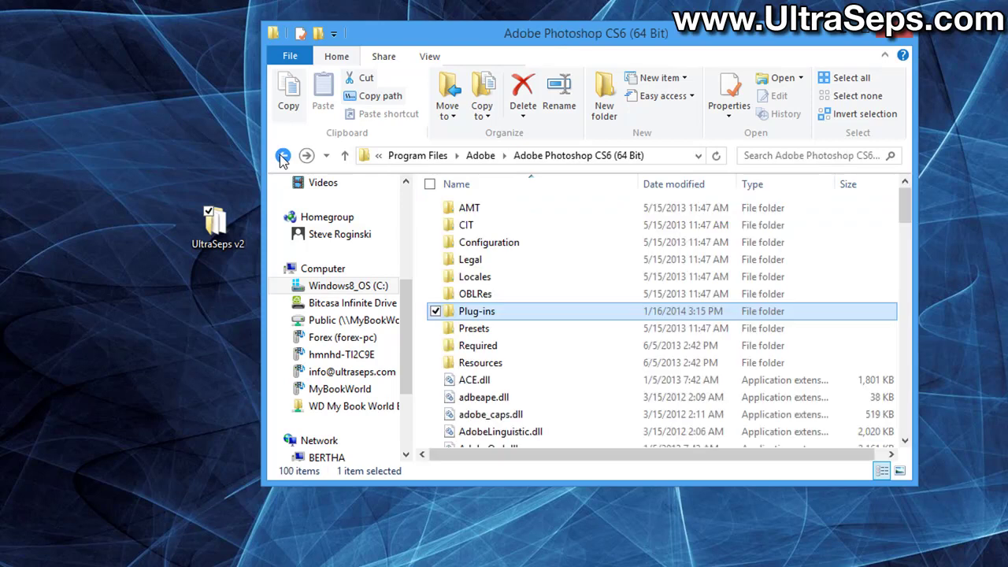
pyautogui.doubleClick(523, 313)
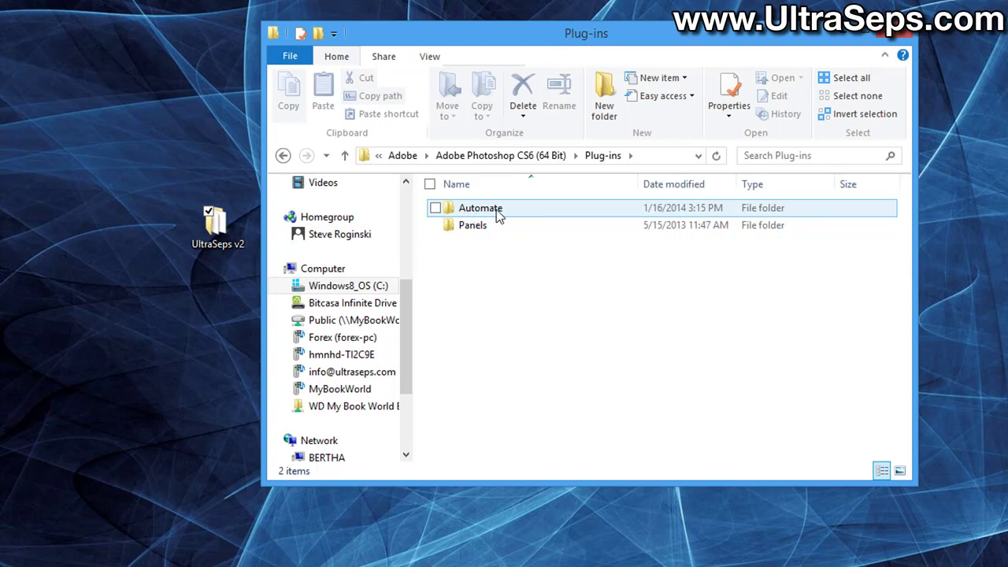
pyautogui.doubleClick(496, 209)
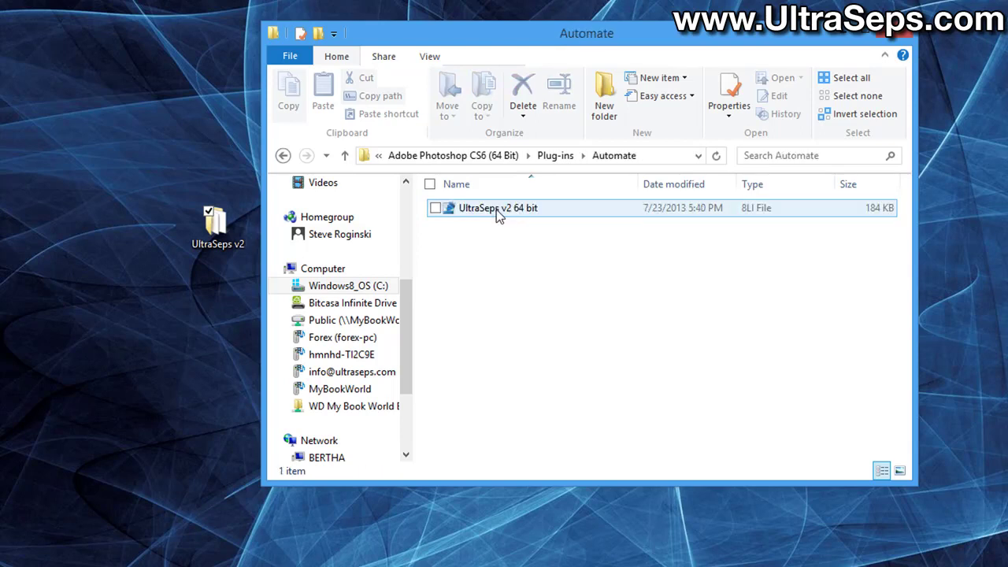
# Open UltraSeps v2 > Backup Files > Plugins alongside it, then bring the Automate folder forward.
pyautogui.doubleClick(221, 231)
pyautogui.moveTo(421, 54); pyautogui.dragTo(264, 105)
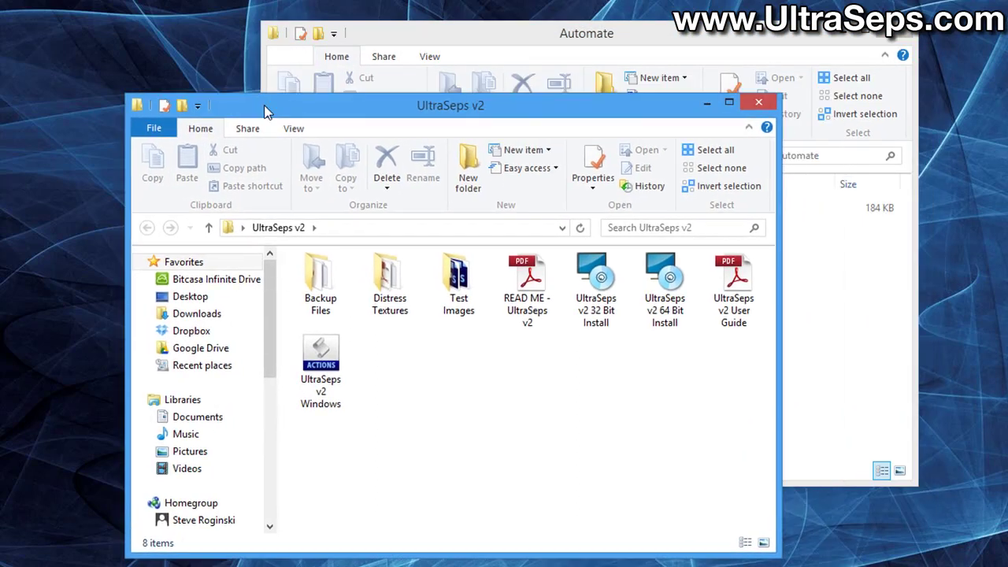
pyautogui.doubleClick(320, 276)
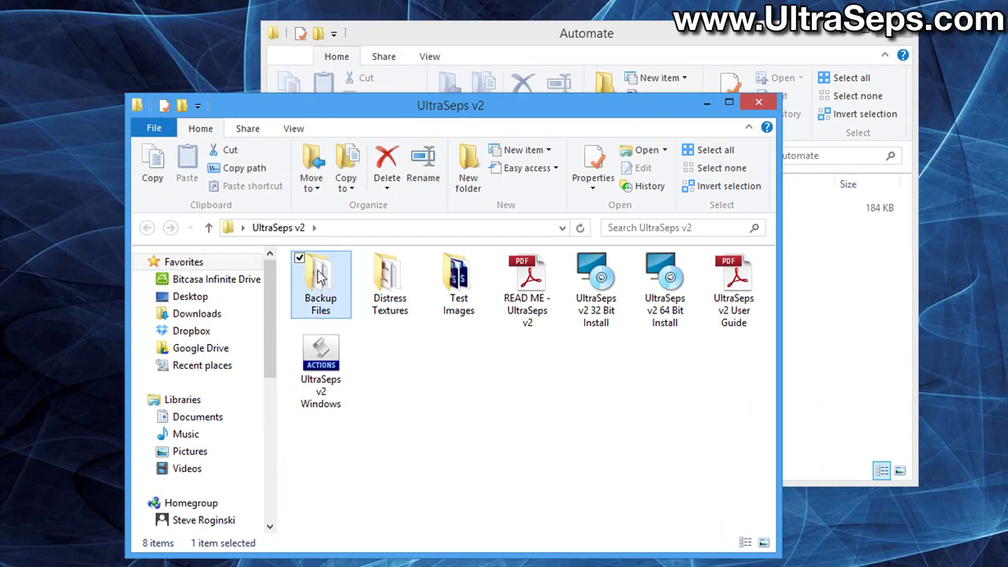
pyautogui.doubleClick(339, 280)
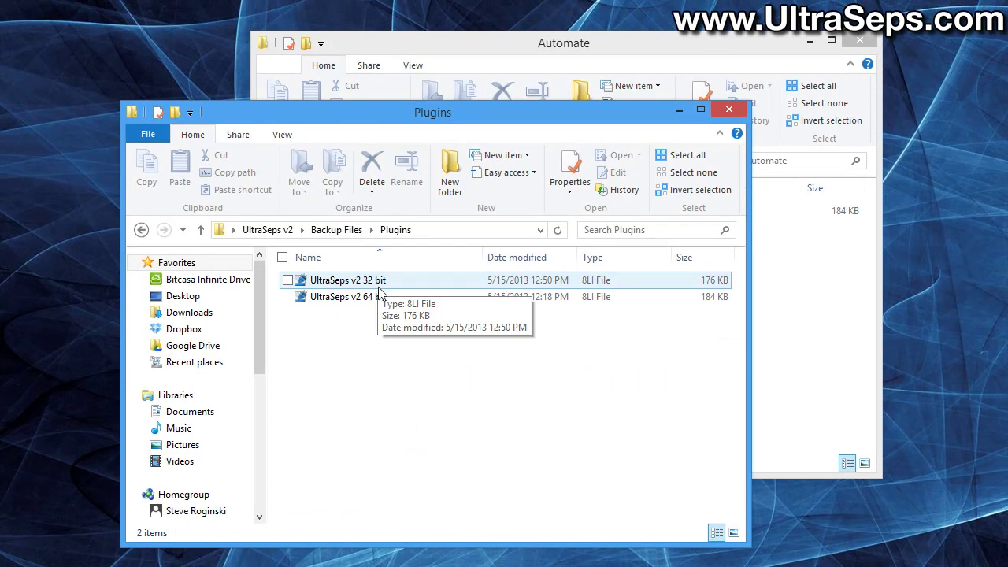
pyautogui.moveTo(533, 115); pyautogui.dragTo(451, 122)
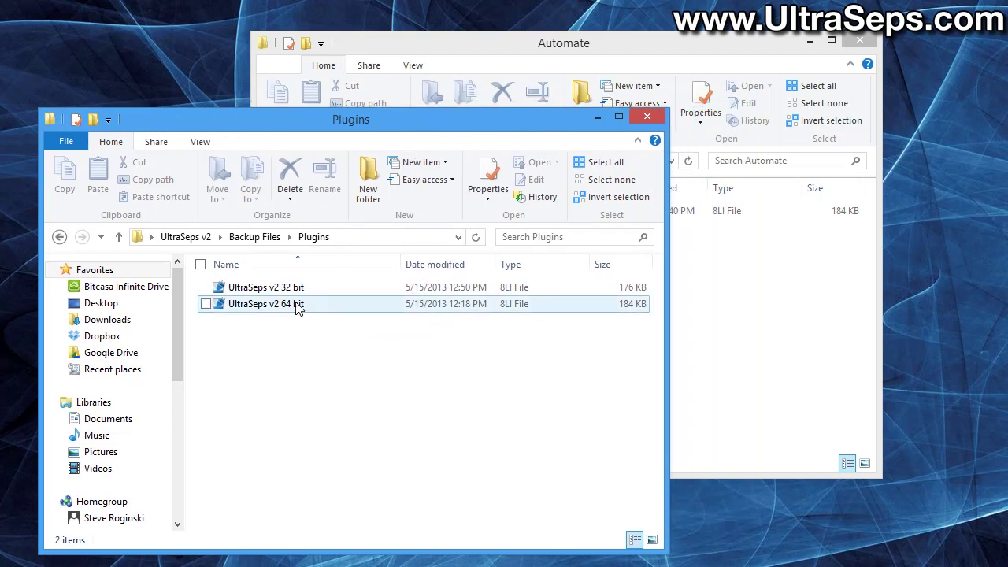
pyautogui.click(468, 36)
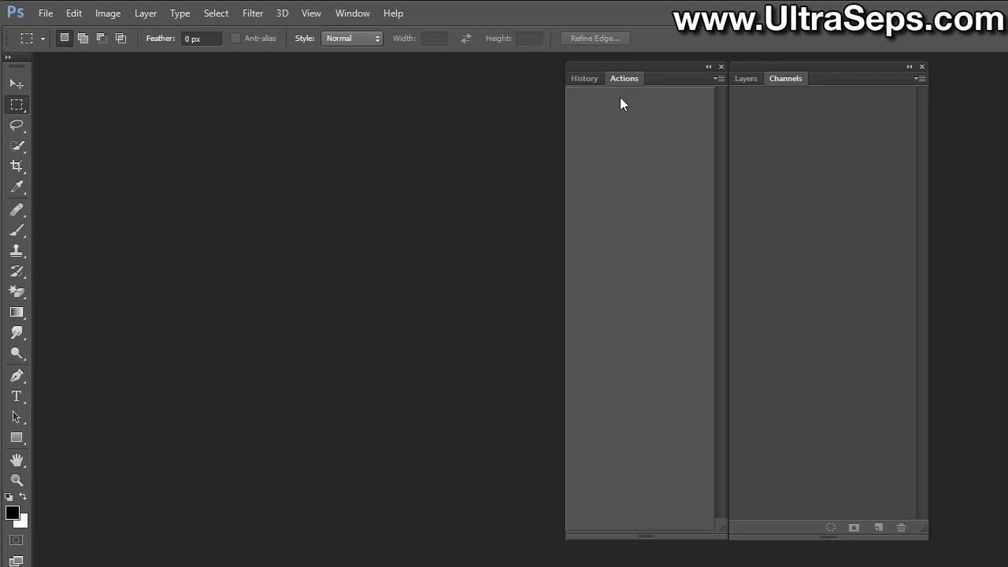
# Check the Window menu's panel list and close it without changes.
pyautogui.click(356, 16)
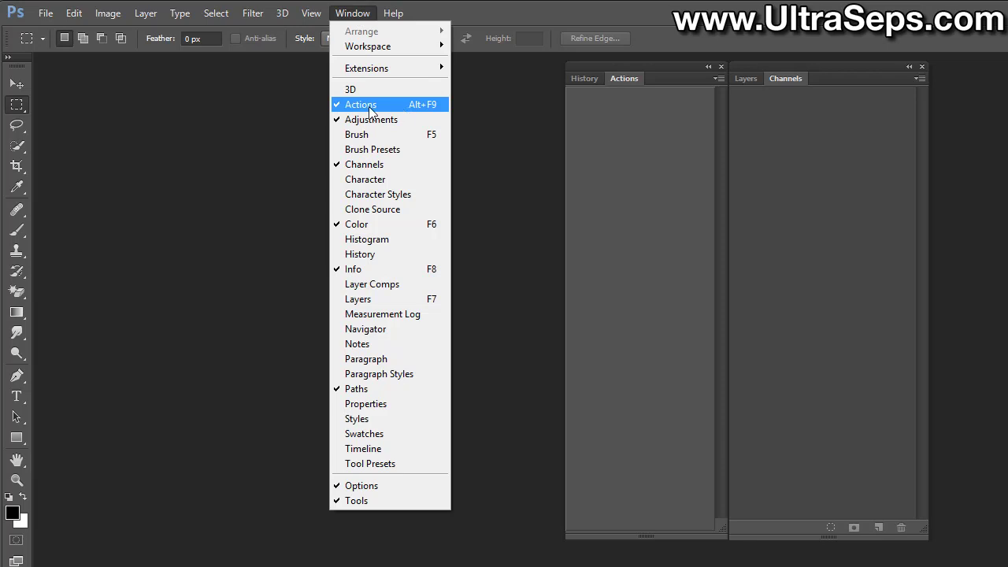
pyautogui.click(496, 103)
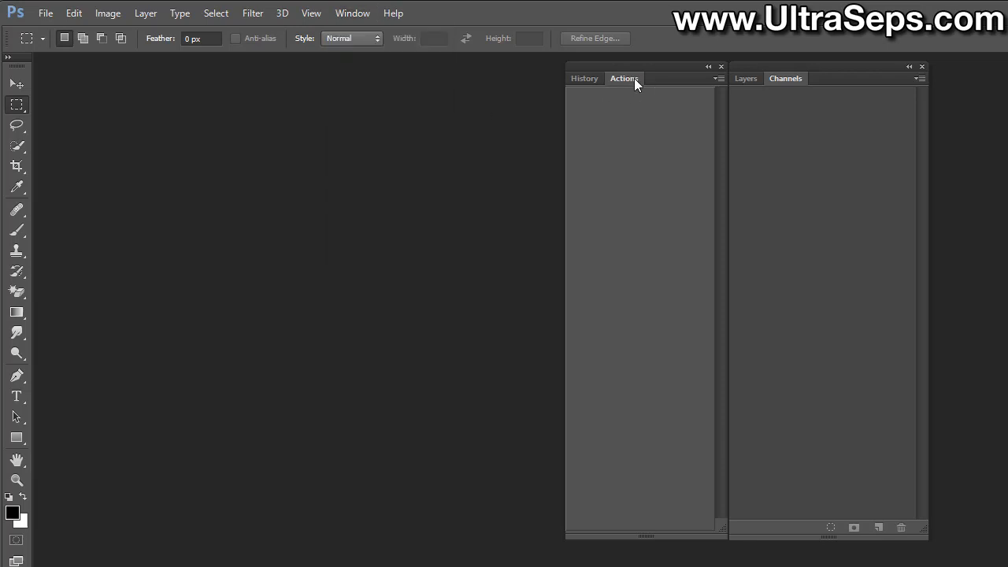
# Load the UltraSeps v2 Windows action file via Load Actions in the Actions panel menu.
pyautogui.click(720, 79)
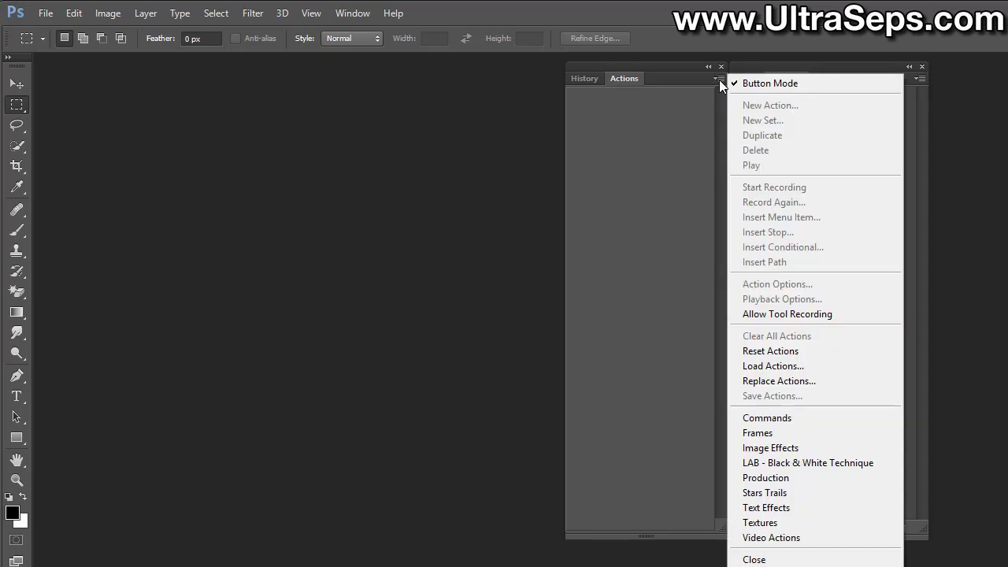
pyautogui.click(811, 367)
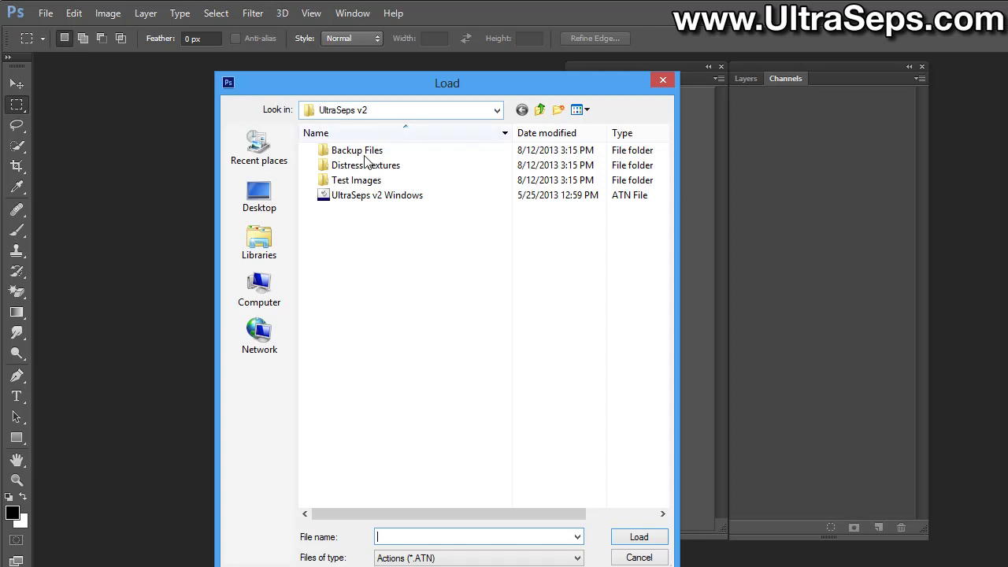
pyautogui.doubleClick(363, 200)
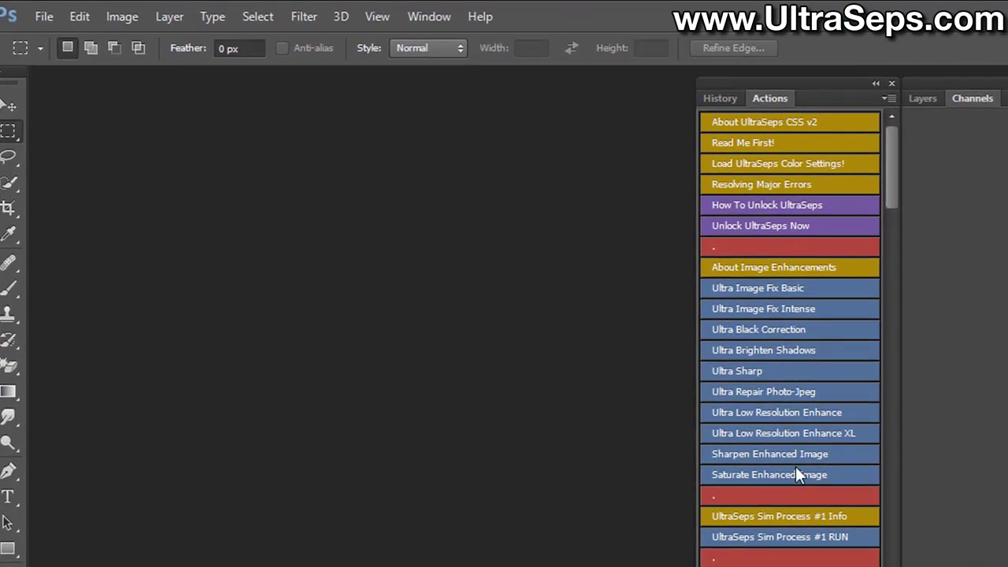
pyautogui.click(883, 100)
pyautogui.click(944, 99)
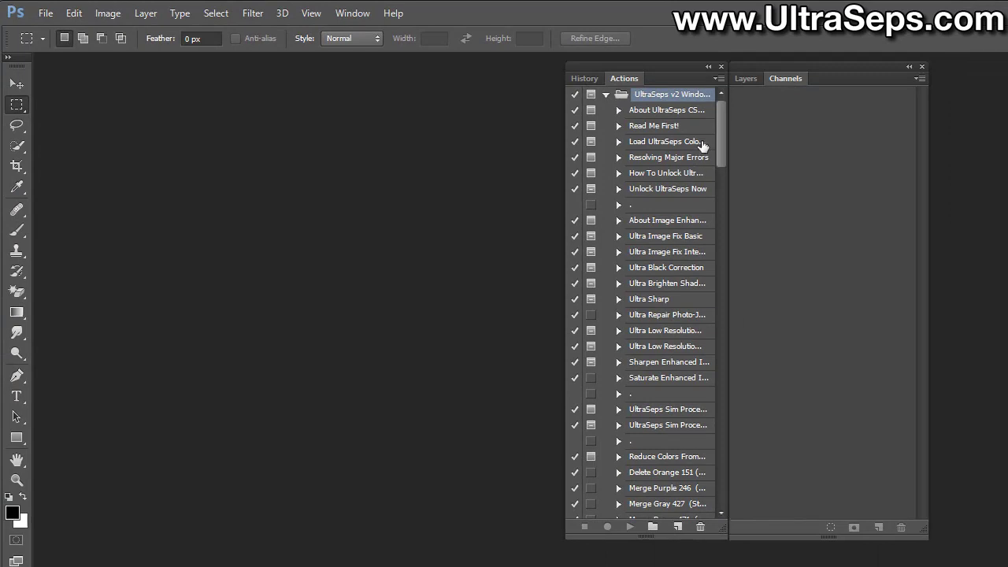
pyautogui.moveTo(720, 138)
pyautogui.mouseDown()
pyautogui.moveTo(713, 233)
pyautogui.moveTo(713, 126)
pyautogui.mouseUp()
pyautogui.click(718, 78)
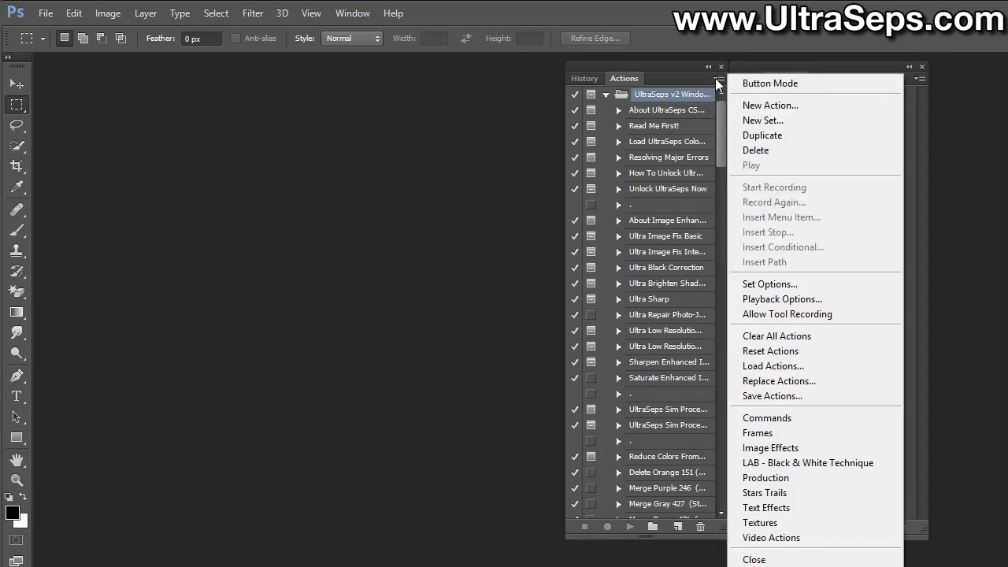
pyautogui.click(742, 83)
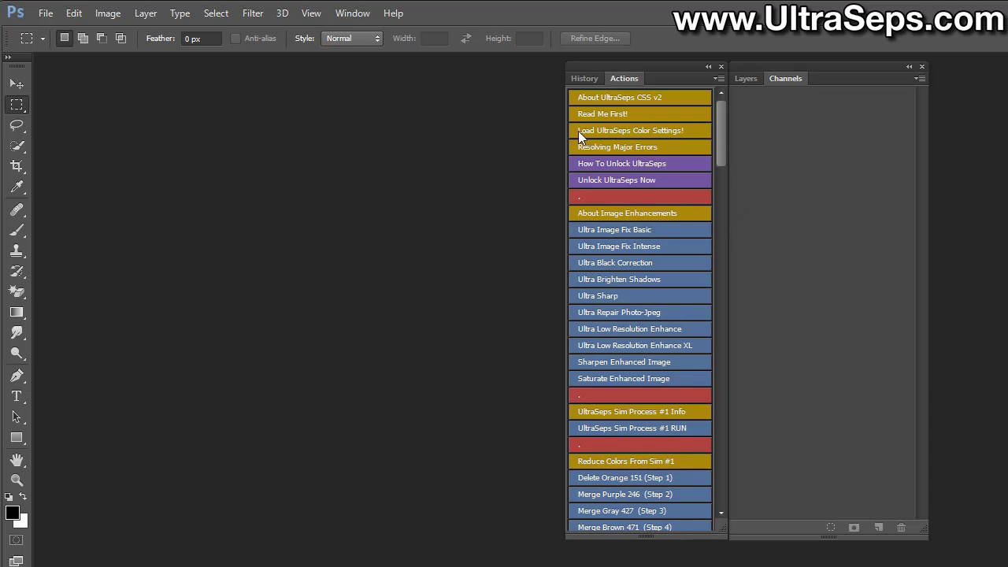
# Run Load UltraSeps Color Settings!, continue past both prompts, and dismiss the confirmation.
pyautogui.click(692, 133)
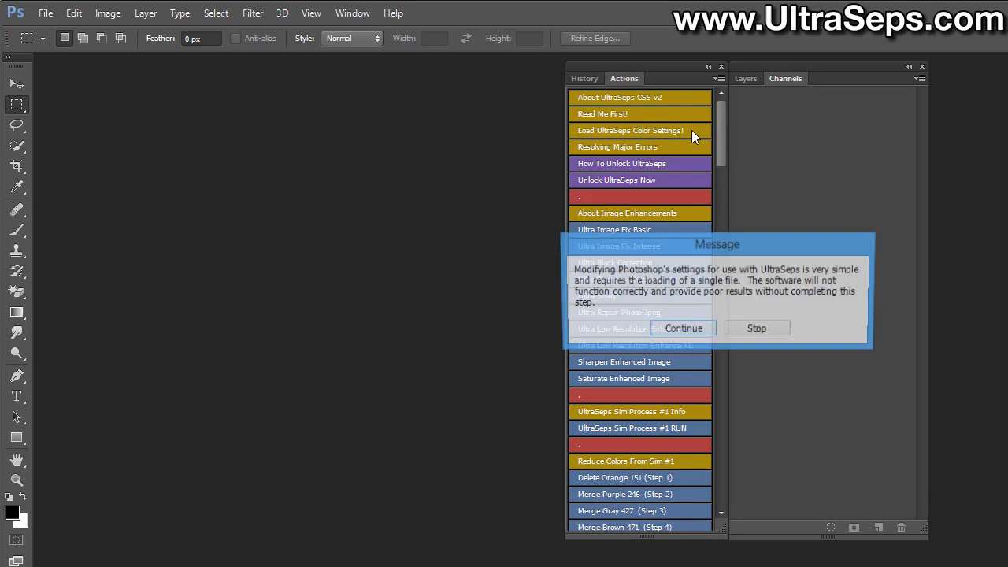
pyautogui.click(700, 331)
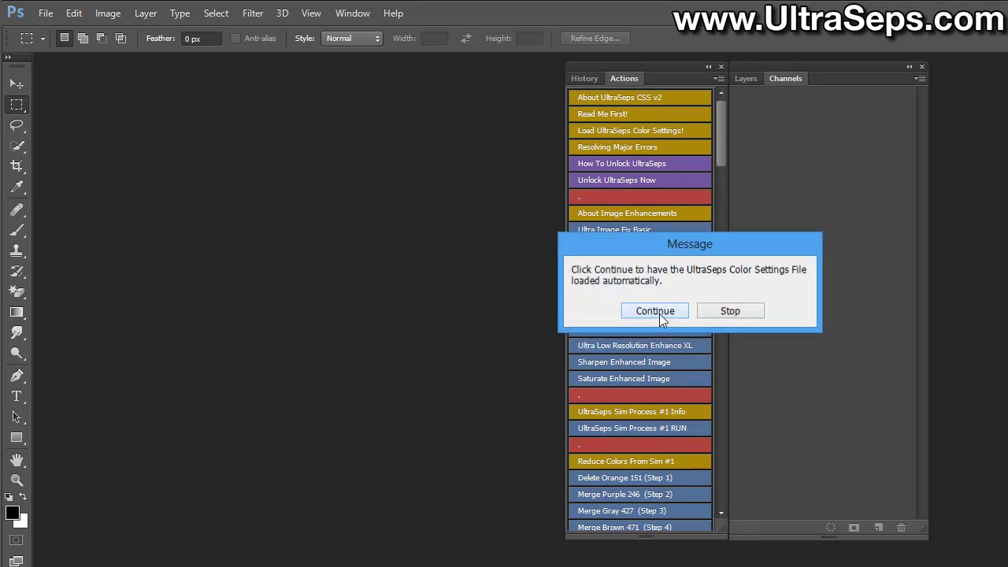
pyautogui.click(666, 315)
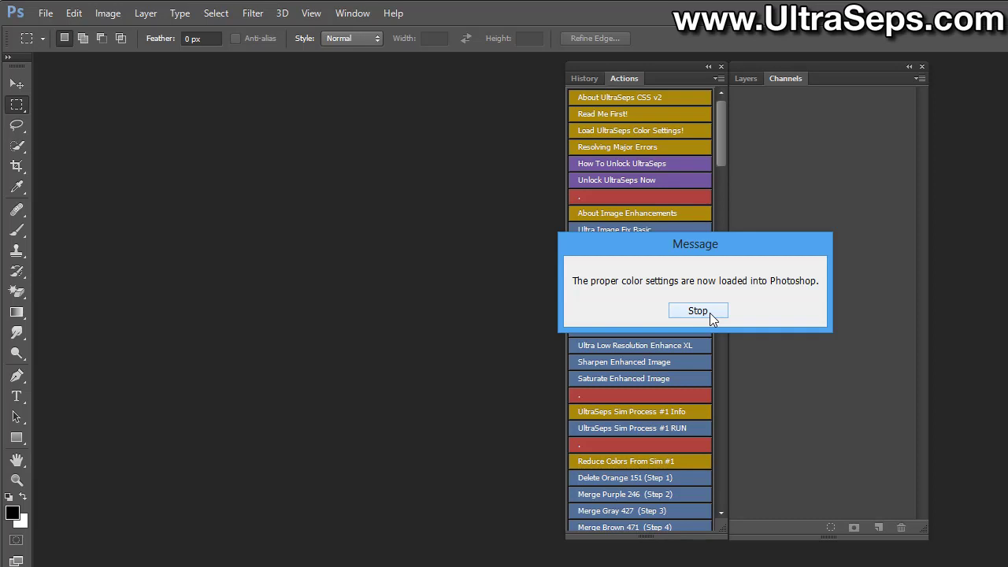
pyautogui.click(698, 311)
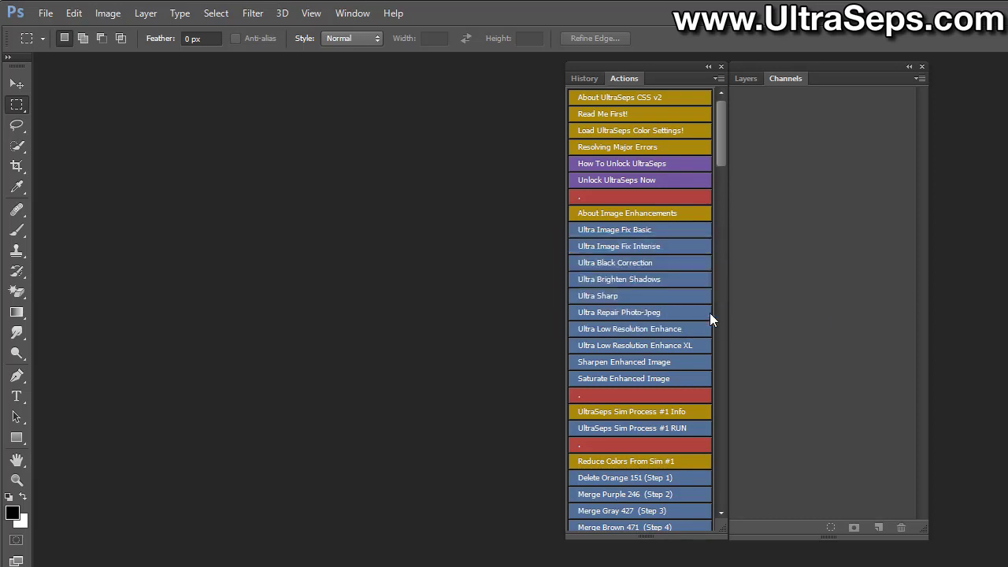
pyautogui.click(73, 14)
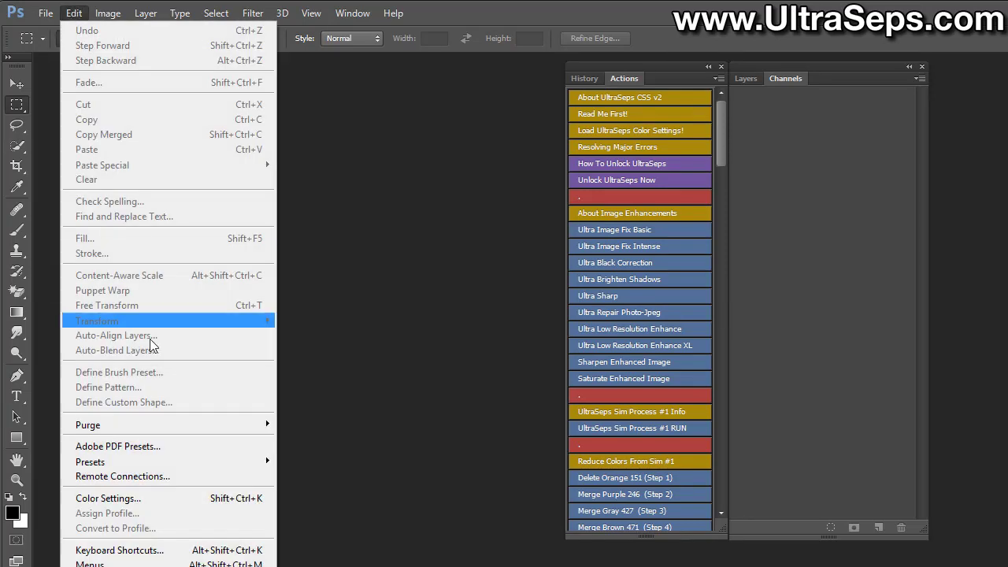
pyautogui.click(174, 496)
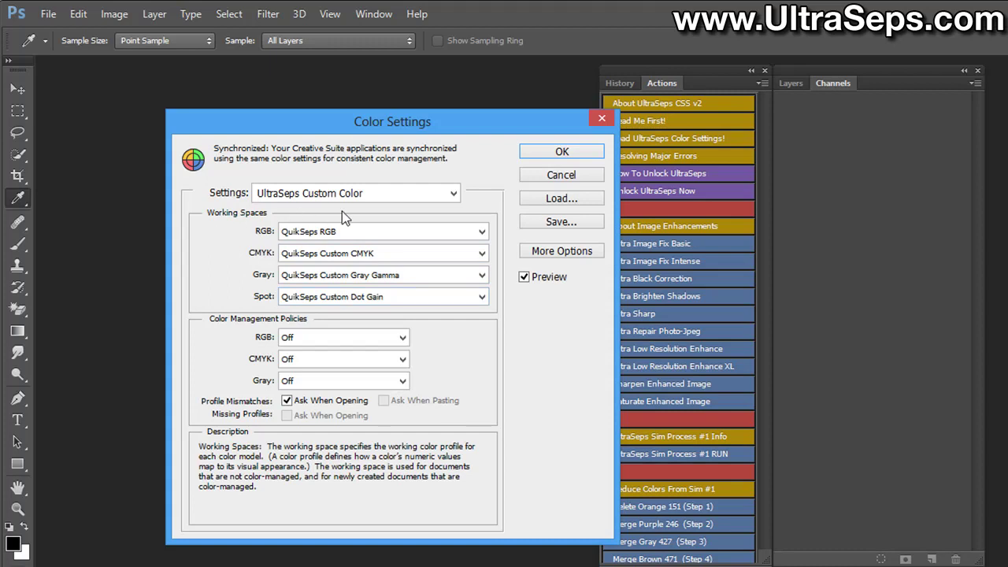
pyautogui.click(562, 152)
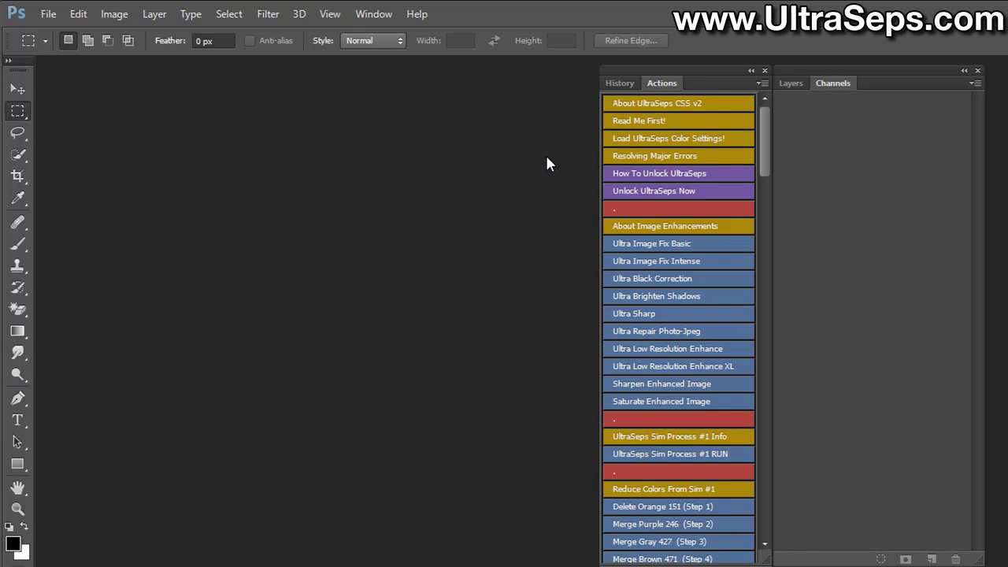
# Look at the File > Automate submenu, then close the menu without running anything.
pyautogui.click(46, 15)
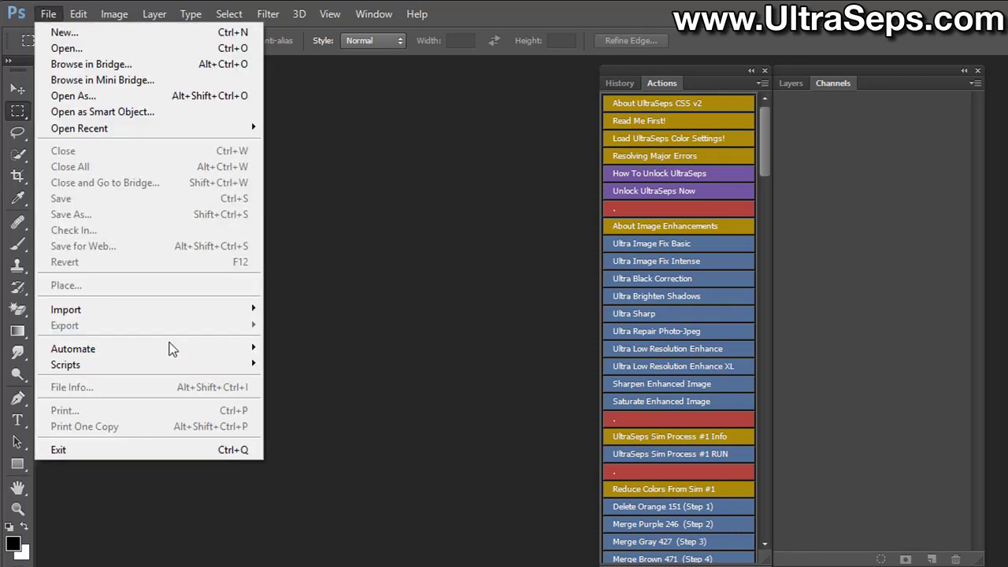
pyautogui.moveTo(176, 354)
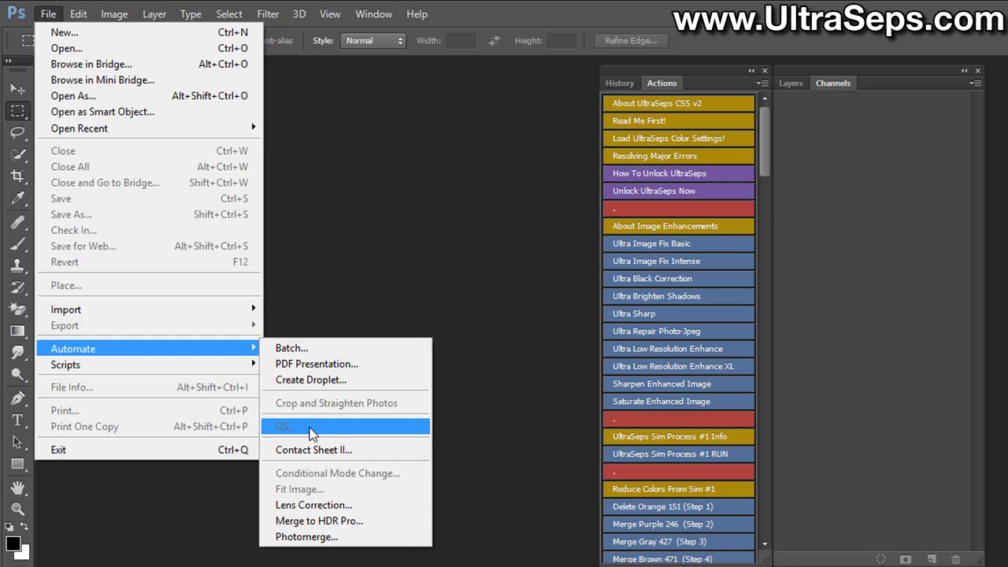
pyautogui.click(349, 286)
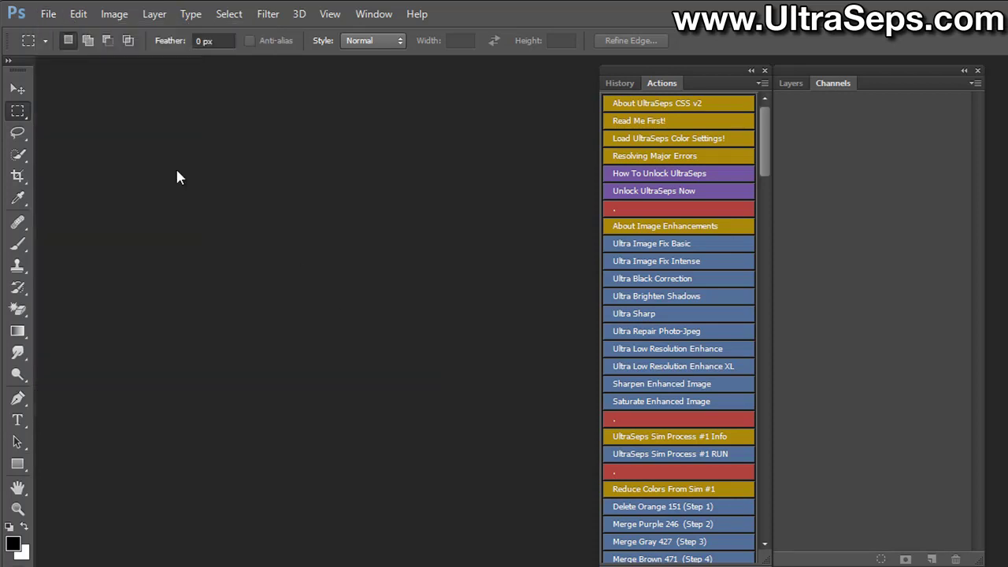
# Open Beach Girl 120.psd from recent files in a floating window and recheck File > Automate.
pyautogui.click(44, 15)
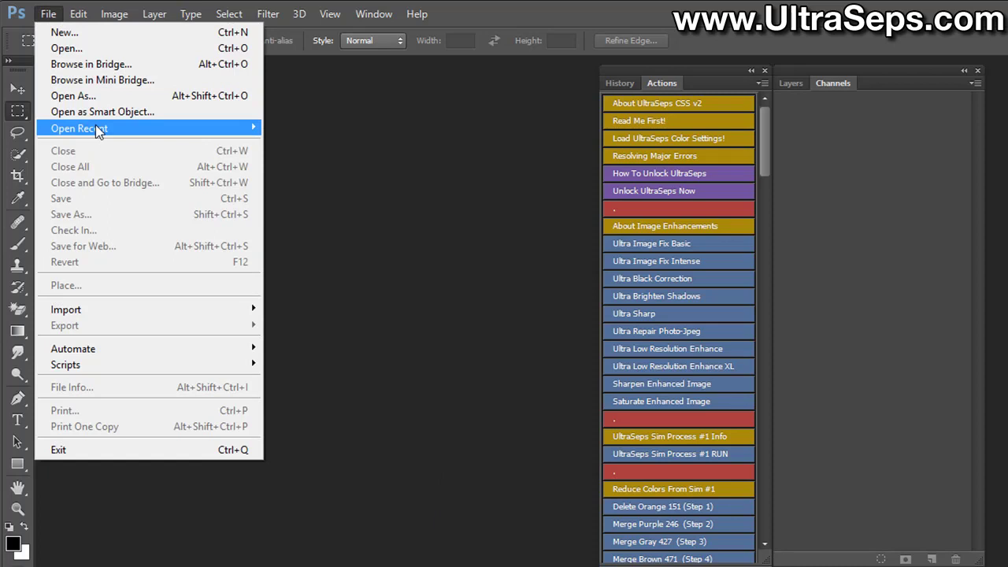
pyautogui.moveTo(96, 130)
pyautogui.click(288, 128)
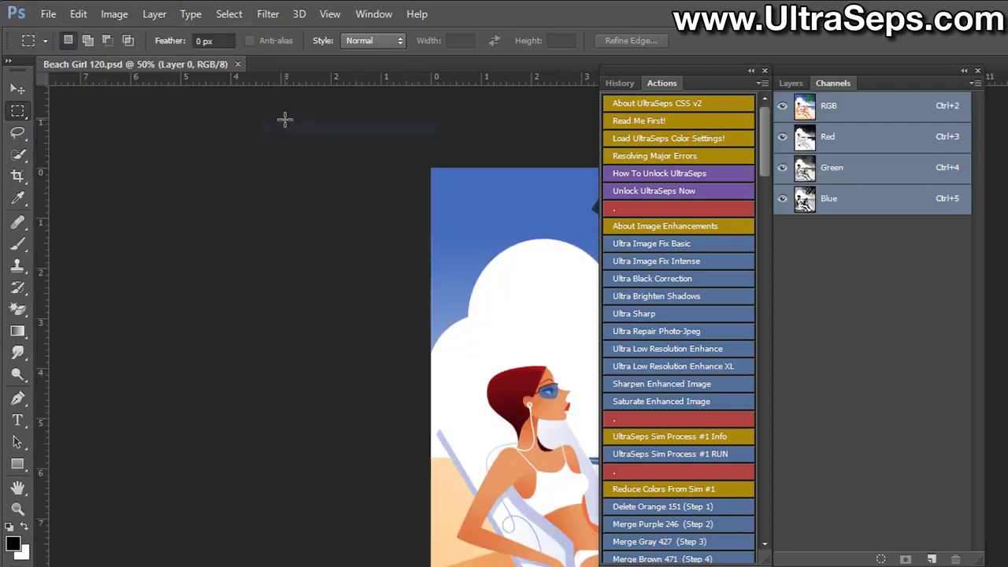
pyautogui.click(195, 65)
pyautogui.moveTo(196, 85); pyautogui.dragTo(198, 85)
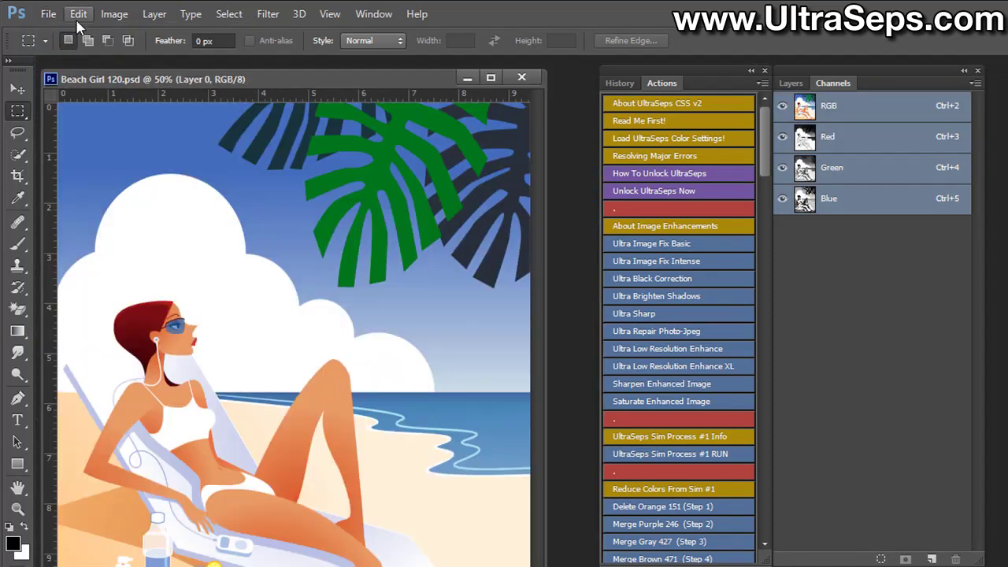
pyautogui.click(47, 14)
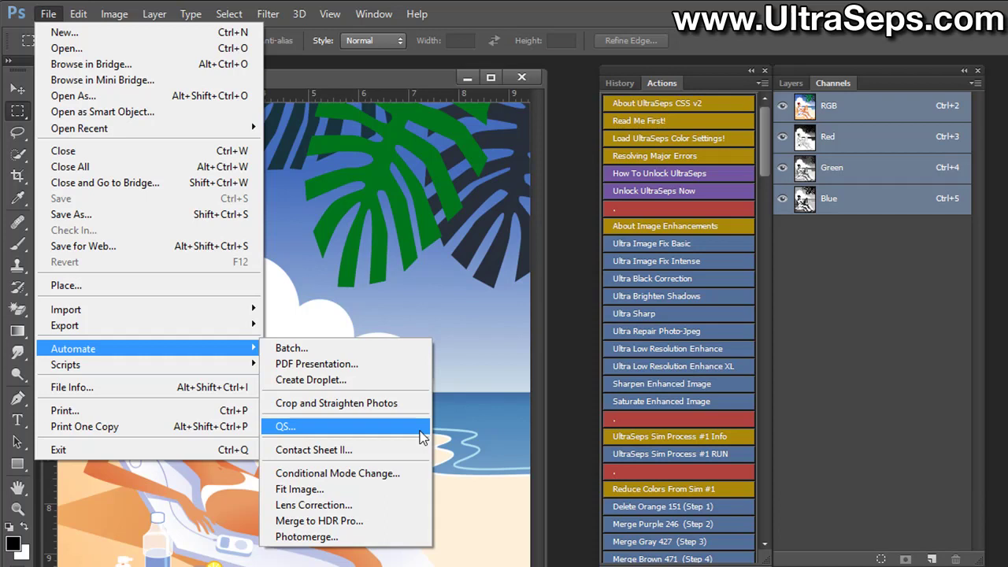
pyautogui.click(532, 22)
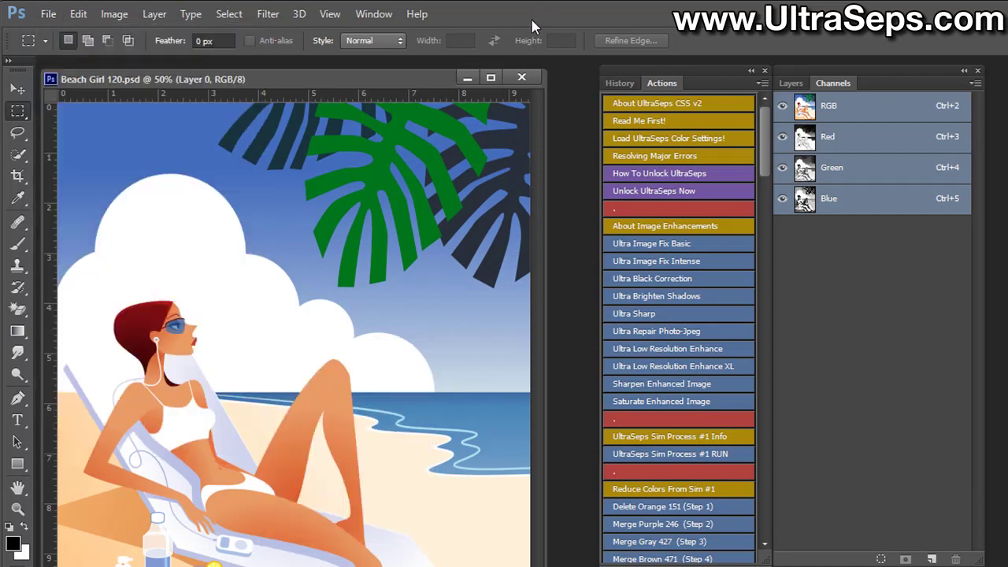